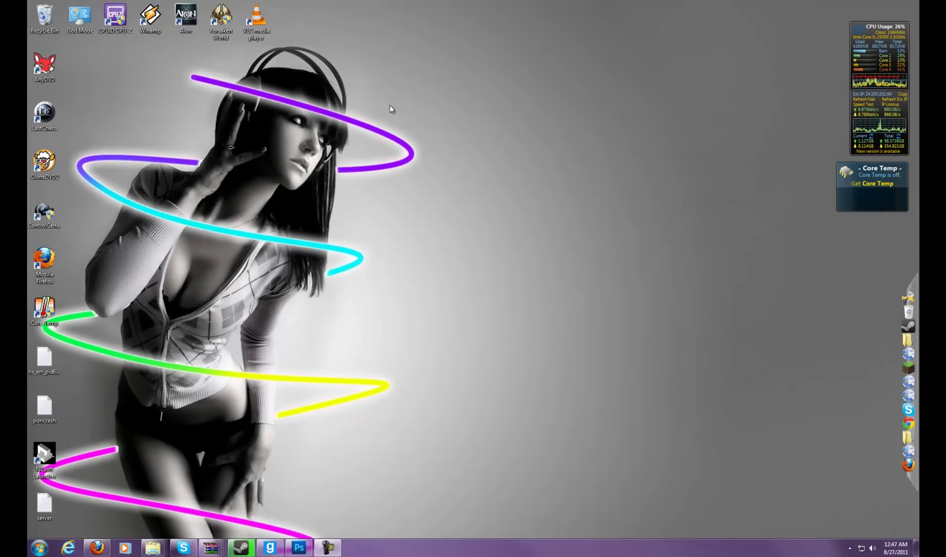
- Restore the Photoshop window showing the grayscale Raindow music girl.psd photo
left_click_drag(154, 68, 420, 269)
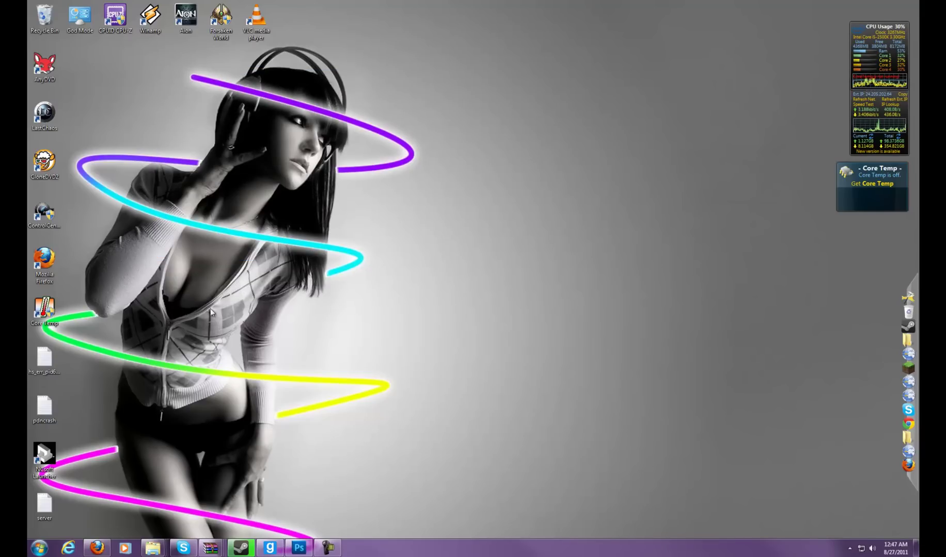
left_click(299, 548)
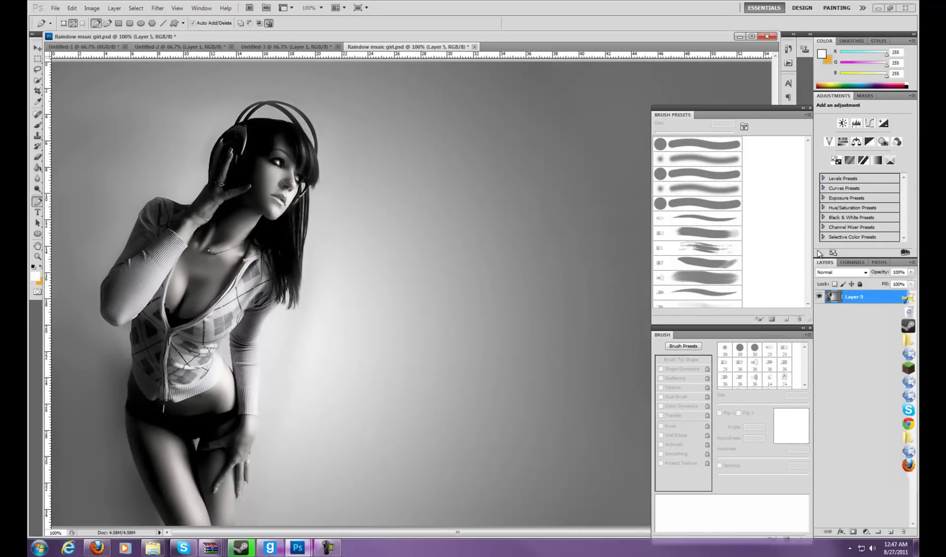
- On a new layer, draw a curved Pen spiral from her headphones down past her legs
left_click(889, 533)
mouse_move(198, 136)
left_mouse_down()
mouse_move(380, 211)
mouse_move(330, 232)
mouse_move(204, 144)
left_mouse_up()
left_click_drag(335, 192, 232, 205)
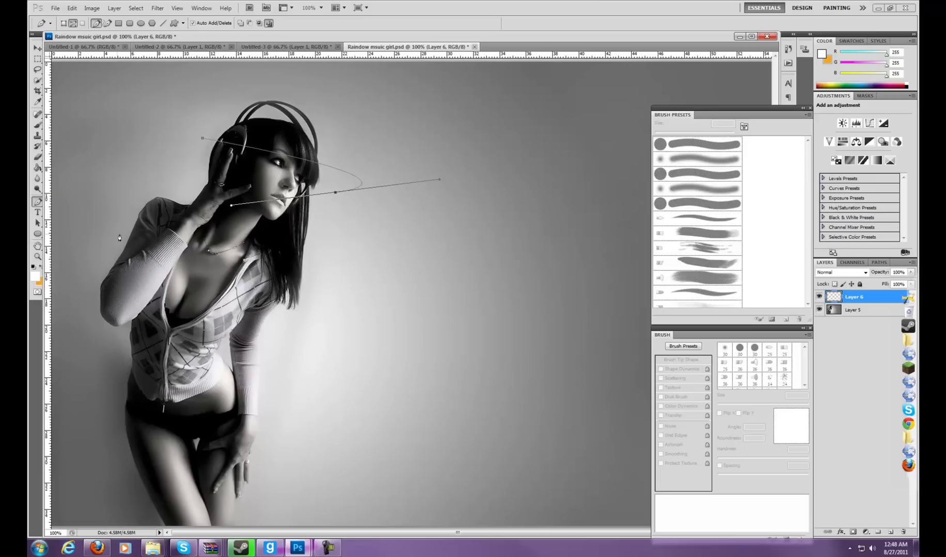
left_click_drag(313, 297, 204, 344)
left_click_drag(108, 338, 292, 419)
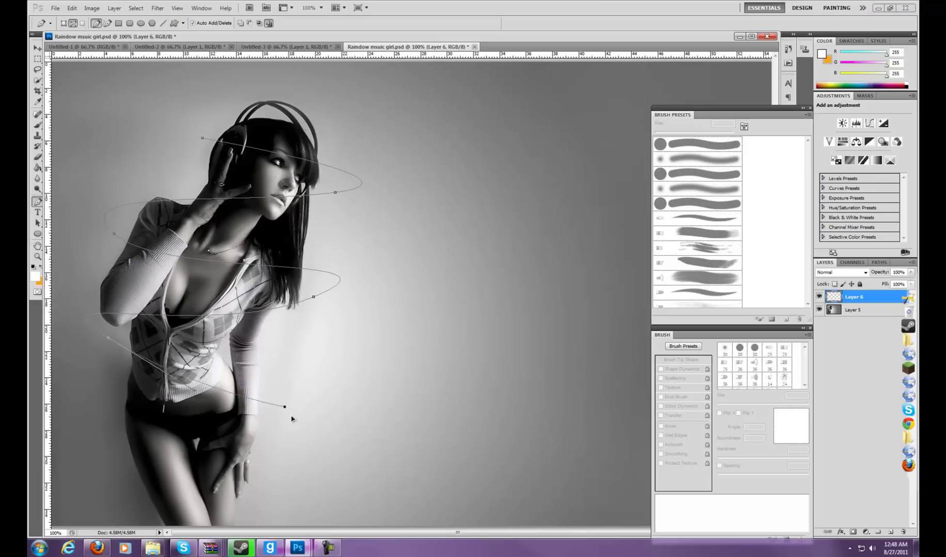
left_click_drag(142, 475, 156, 504)
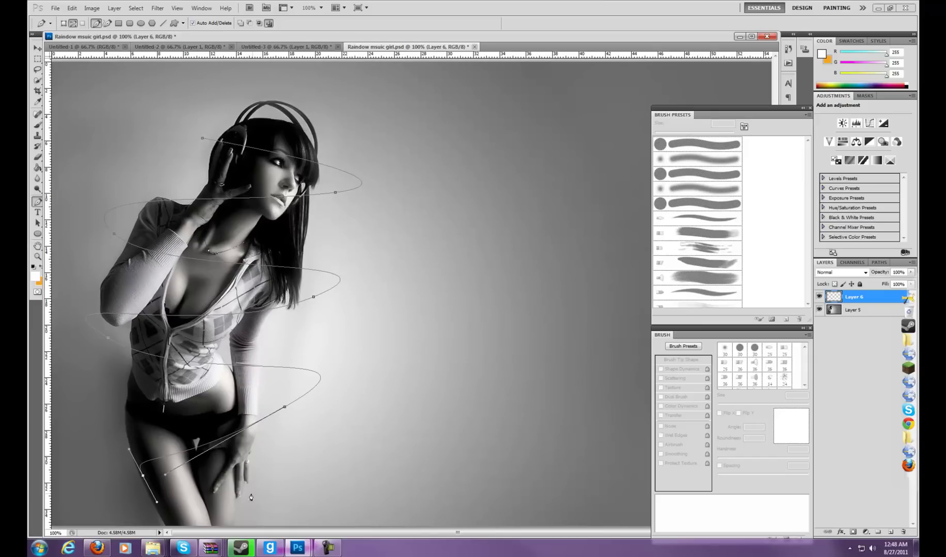
left_click_drag(264, 496, 220, 536)
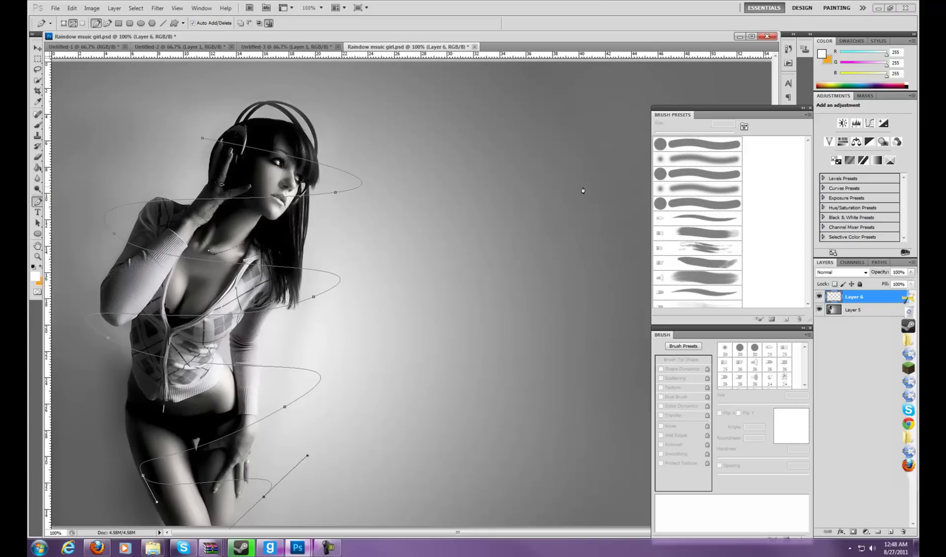
- Set the Brush to a hard round tip at 9 px
key("b")
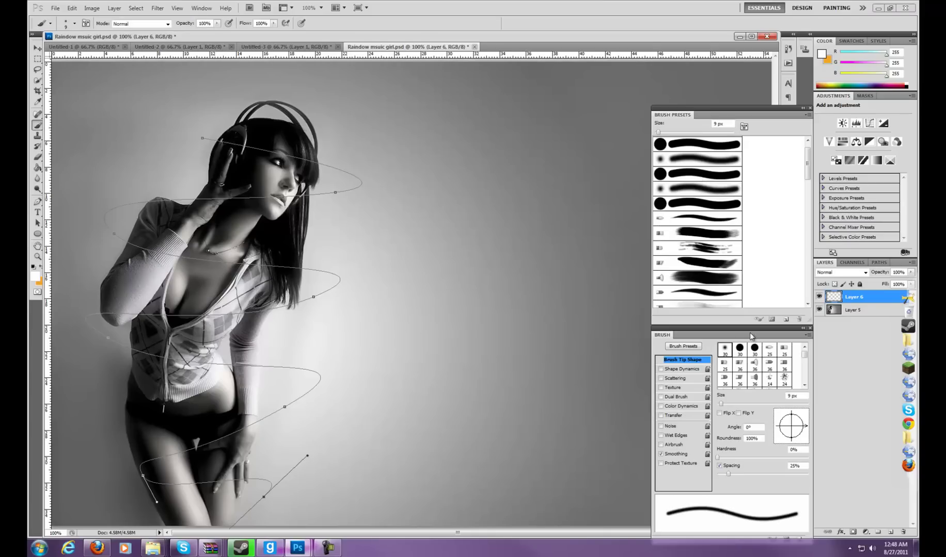
left_click(739, 350)
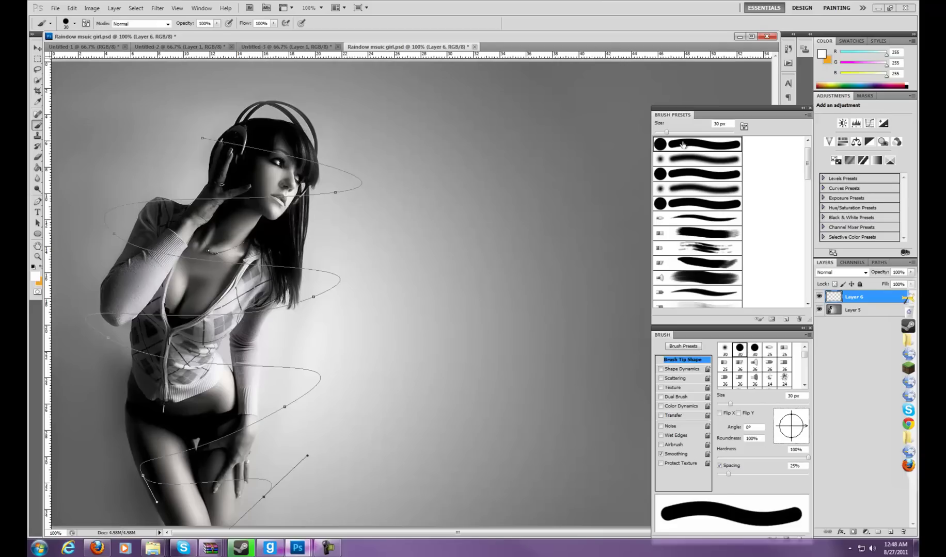
double_click(721, 124)
type("9")
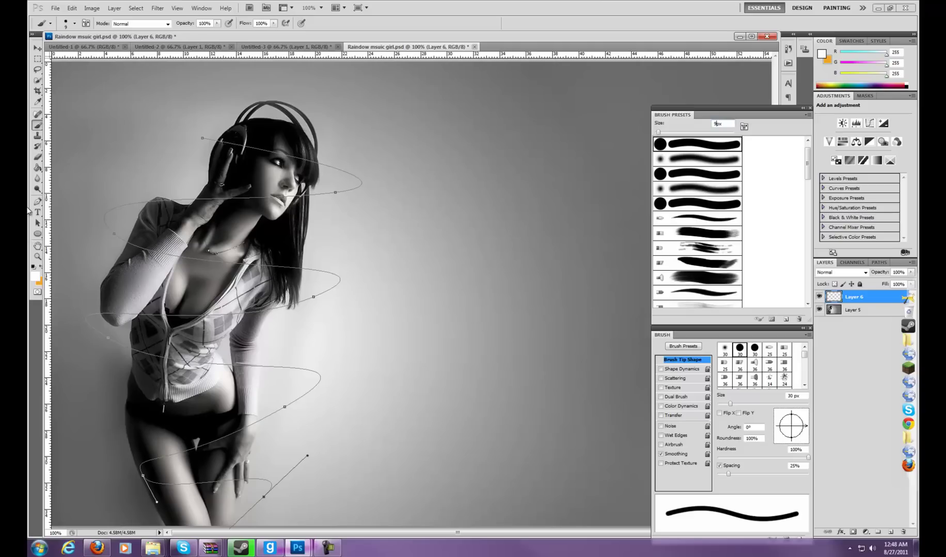
- Stroke the spiral path with the white brush and hide the path outline
left_click(37, 202)
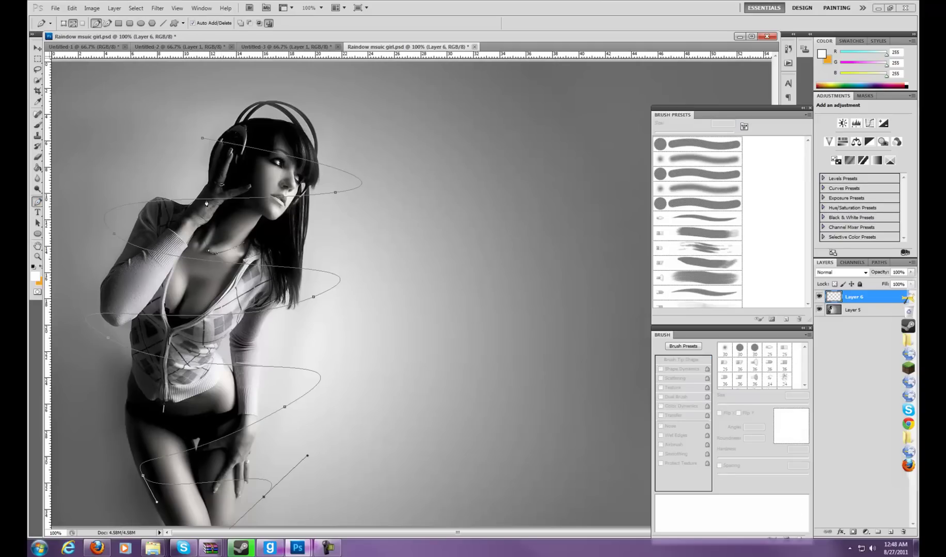
right_click(222, 215)
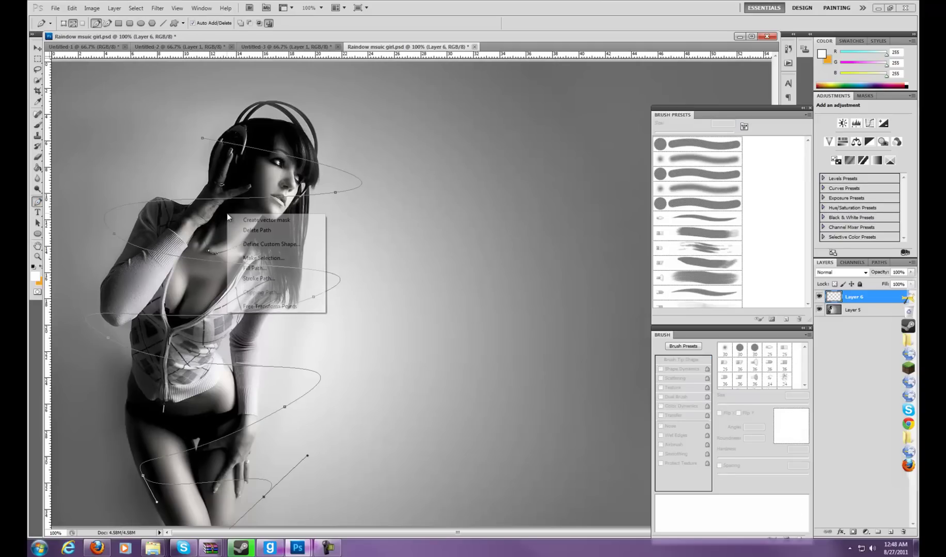
left_click(268, 280)
left_click(537, 185)
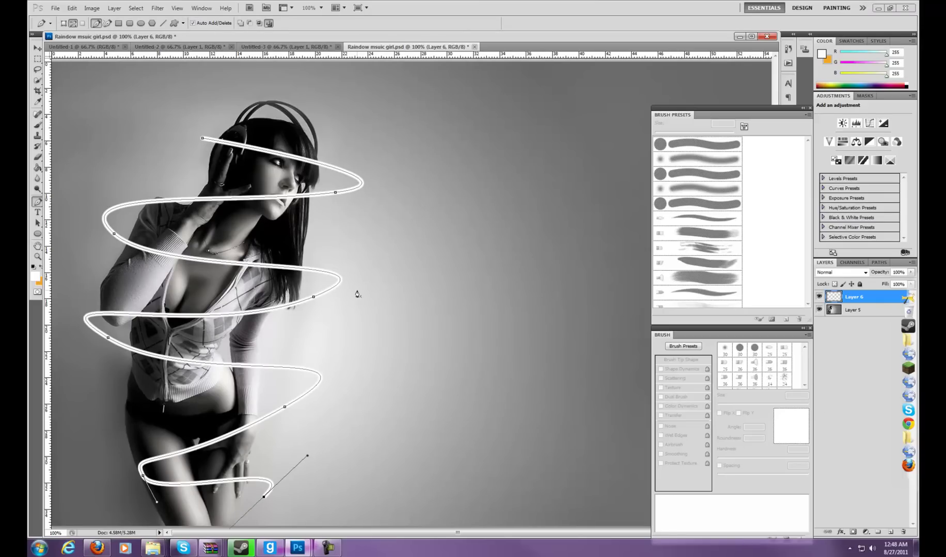
key("Return")
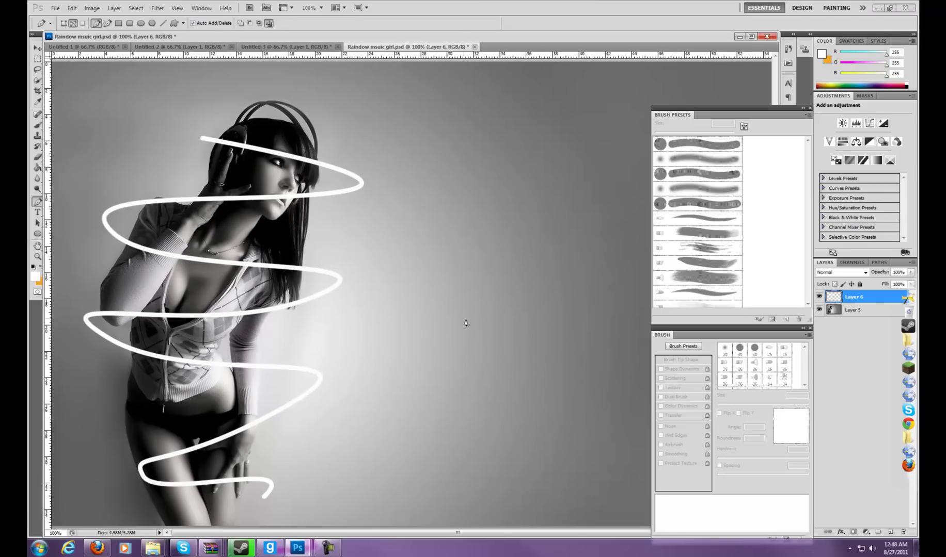
- Add Layer 7 above the white line and set the foreground colour to magenta cc00ff
left_click(889, 533)
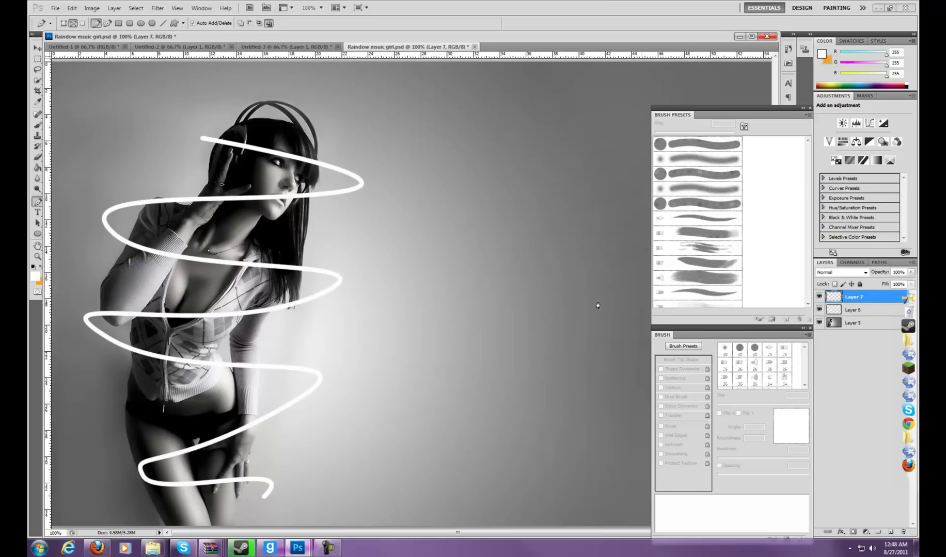
left_click(35, 278)
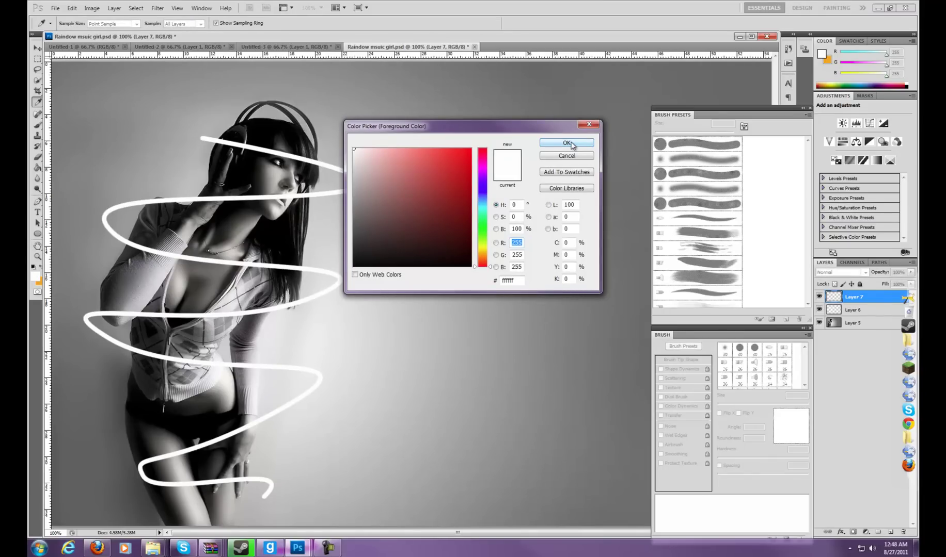
left_click(480, 190)
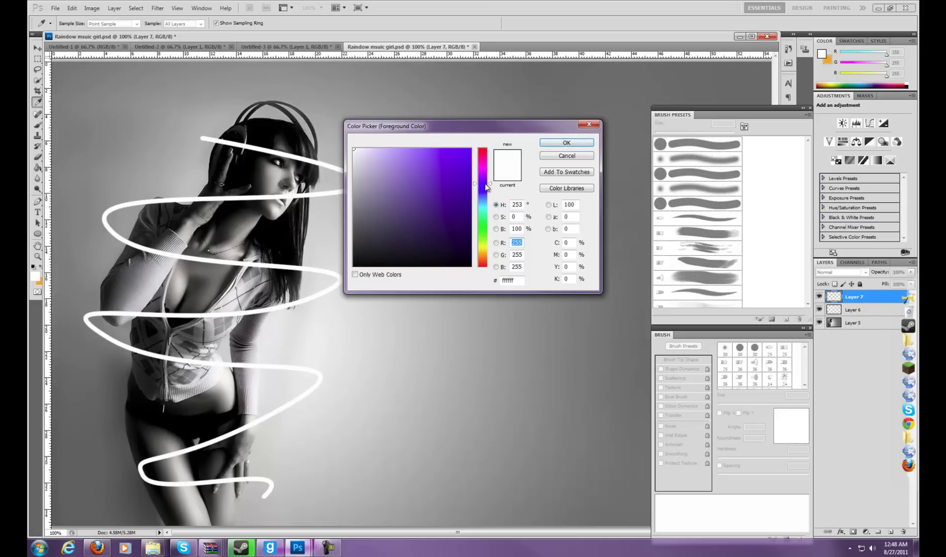
left_click_drag(493, 193, 489, 175)
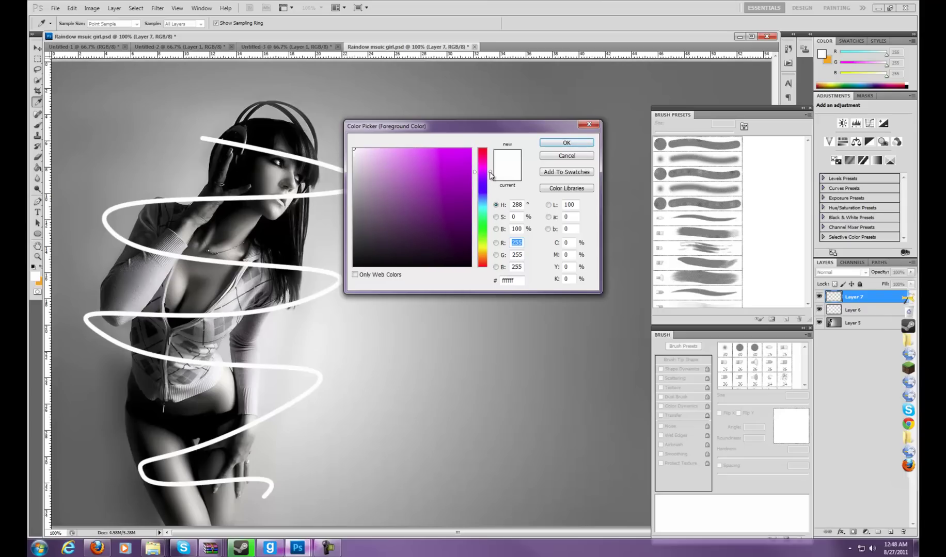
left_click(574, 144)
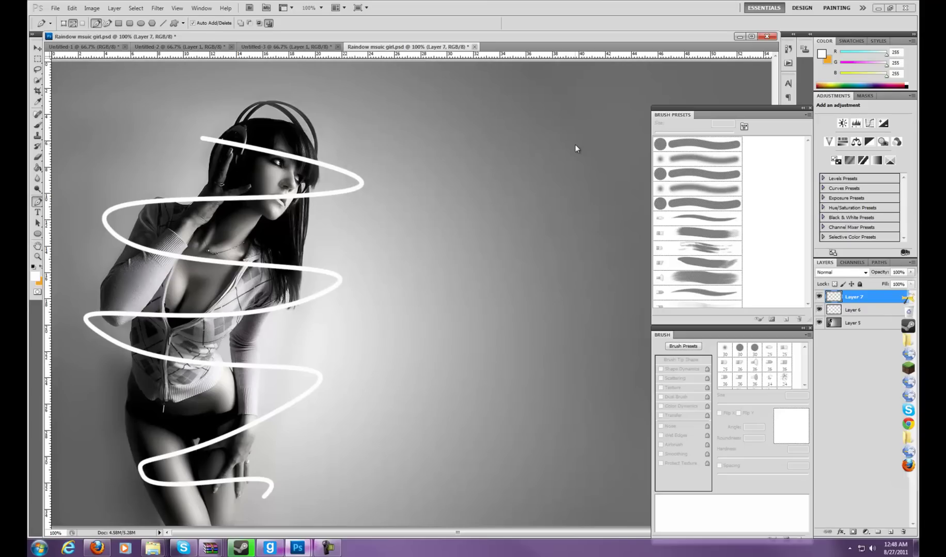
left_click(35, 277)
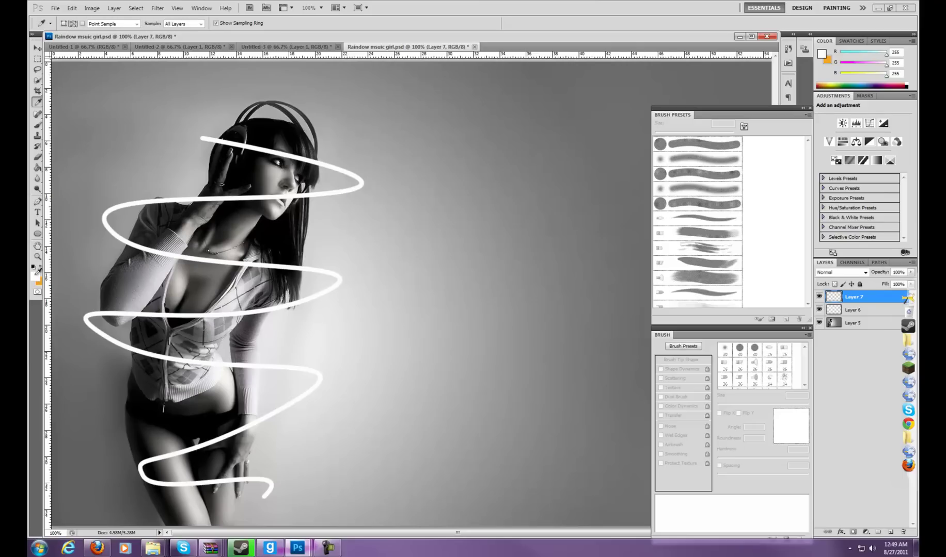
left_click(470, 150)
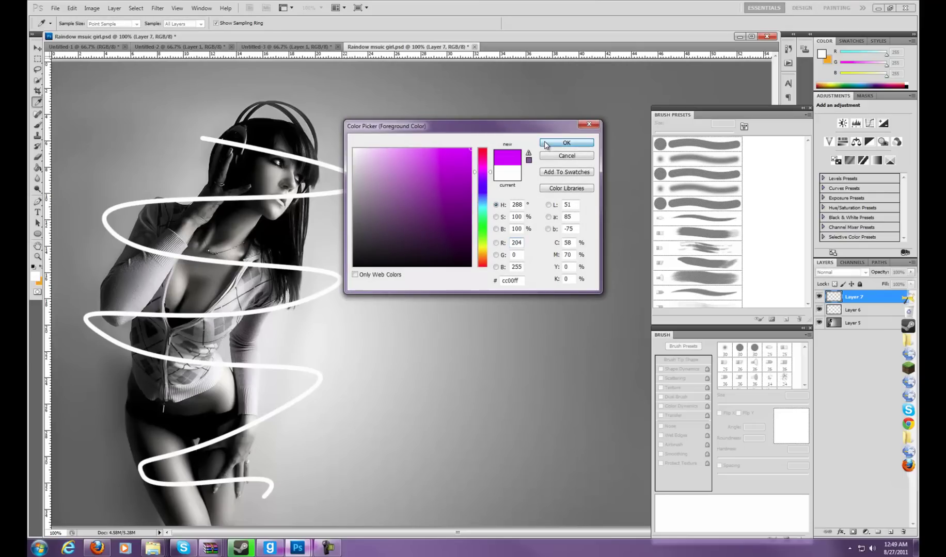
left_click(565, 143)
key("b")
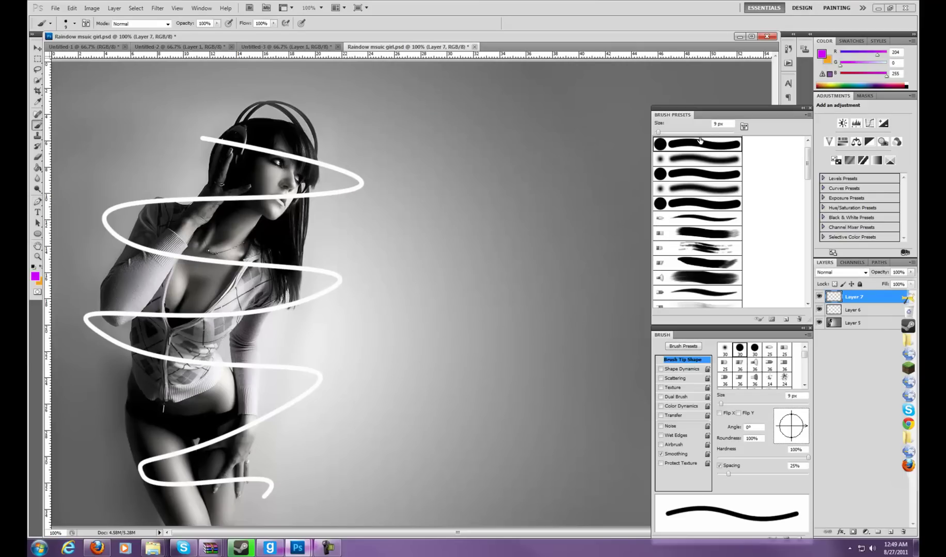
- Paint a soft magenta patch over her head with a 200 px soft round brush
left_click(673, 160)
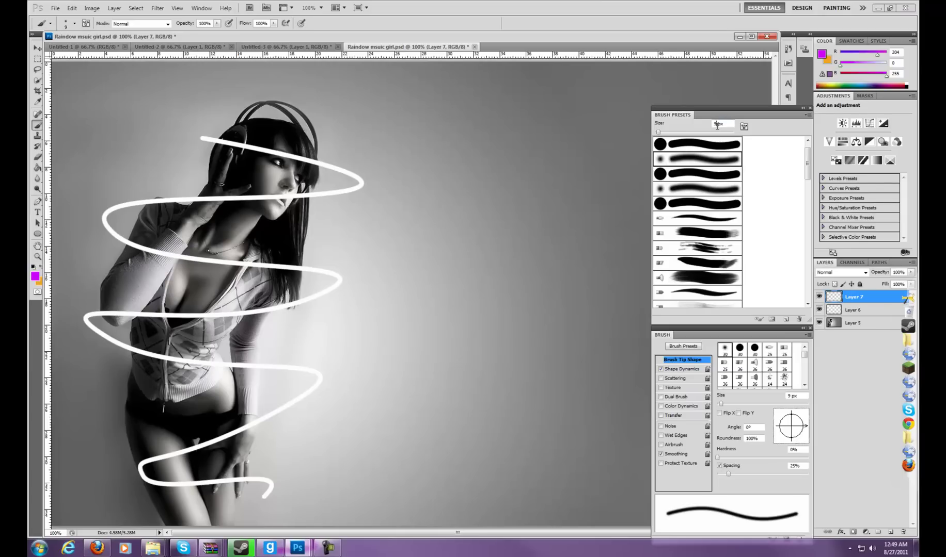
type("200")
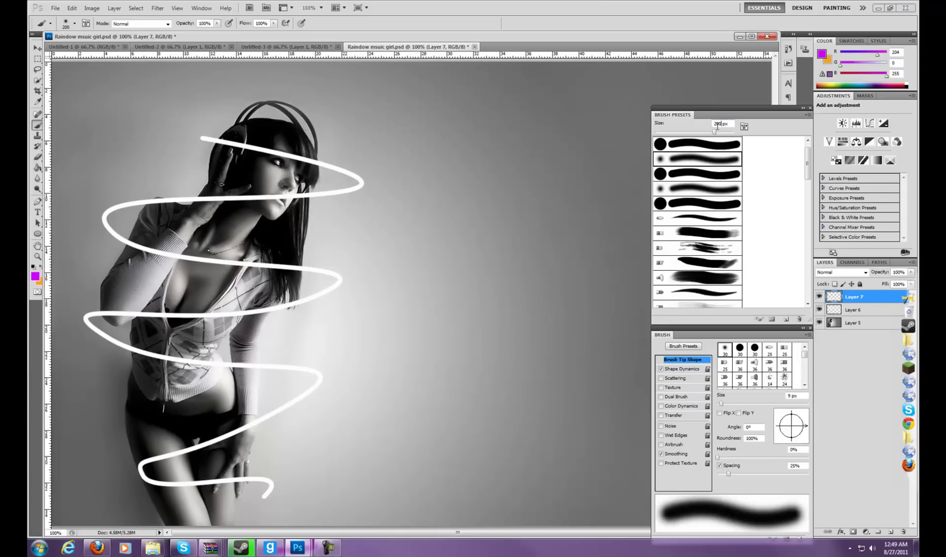
mouse_move(184, 107)
left_mouse_down()
mouse_move(195, 128)
mouse_move(289, 163)
mouse_move(363, 176)
mouse_move(325, 197)
left_mouse_up()
key("ctrl+z")
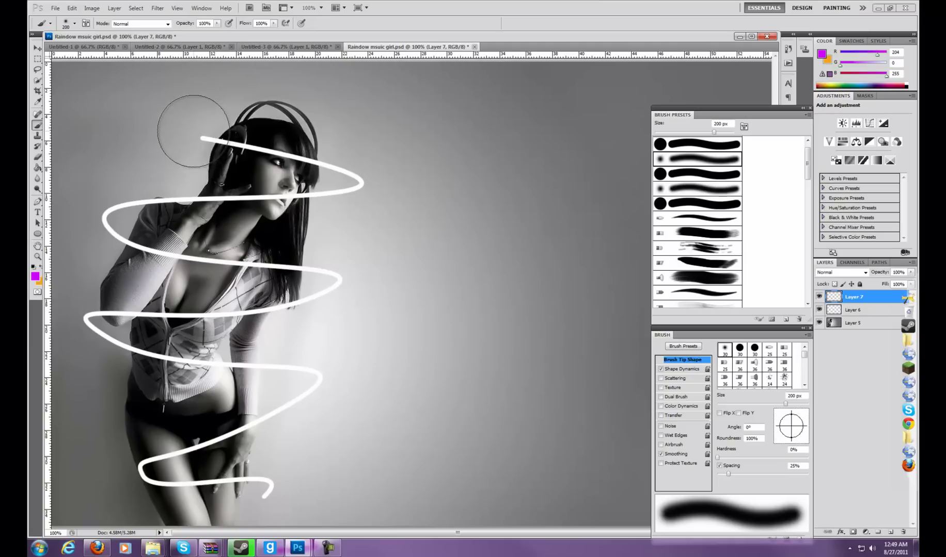
mouse_move(228, 110)
left_mouse_down()
mouse_move(285, 156)
mouse_move(372, 176)
mouse_move(242, 206)
mouse_move(201, 196)
left_mouse_up()
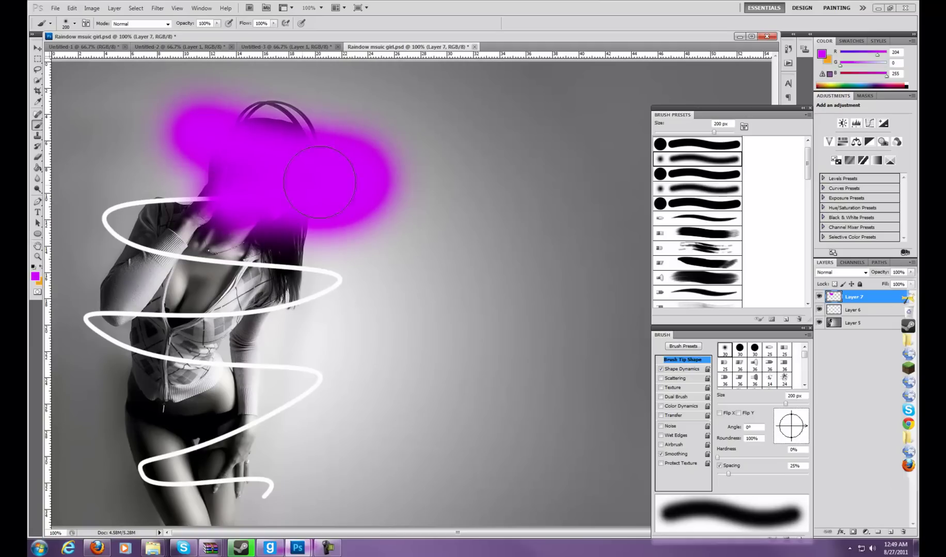
- Paint a soft green band over her upper body and a yellow band across her chest
left_click(35, 276)
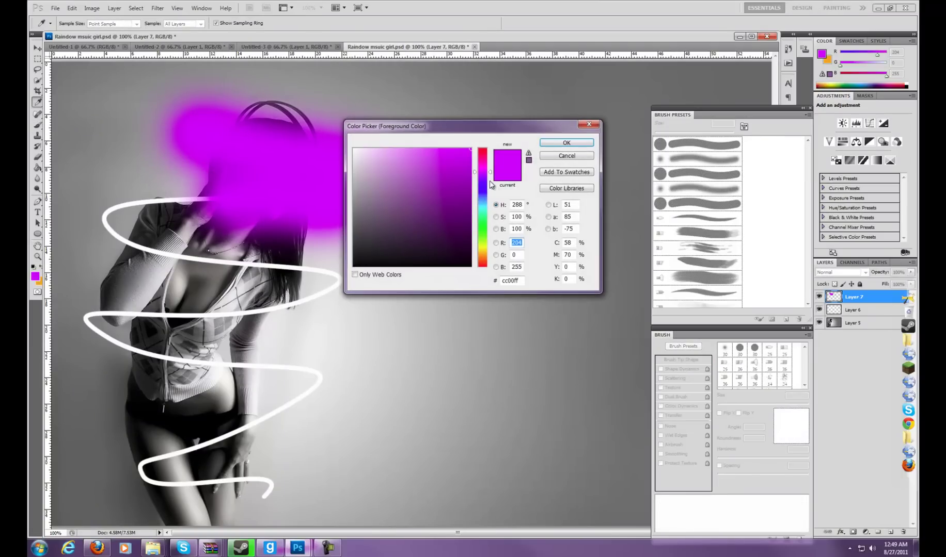
left_click(486, 221)
left_click(566, 143)
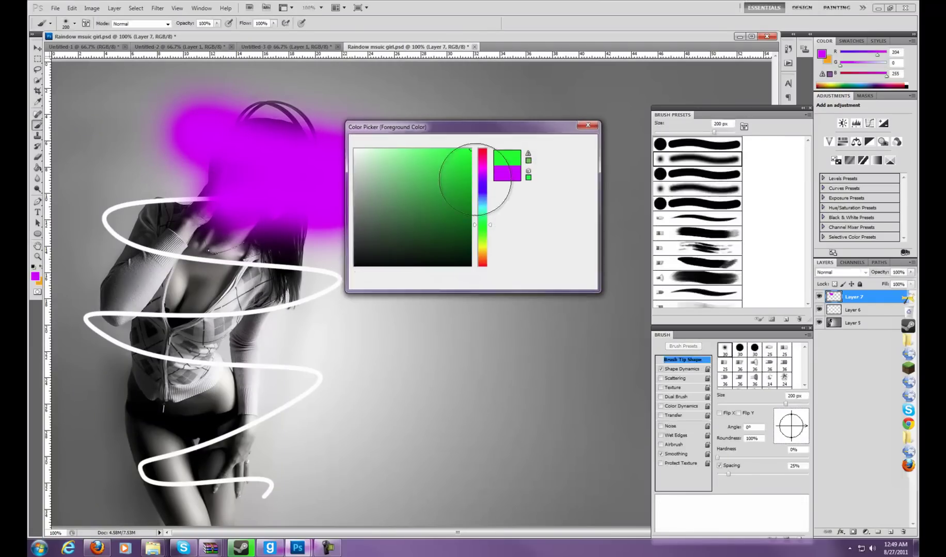
mouse_move(243, 191)
left_mouse_down()
mouse_move(114, 222)
mouse_move(164, 247)
mouse_move(246, 249)
mouse_move(299, 264)
left_mouse_up()
left_click(35, 276)
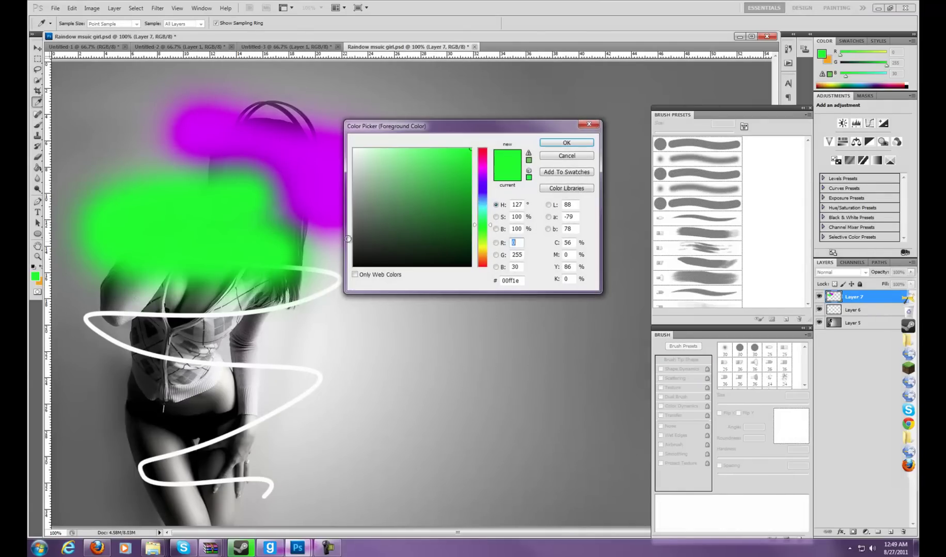
left_click(486, 246)
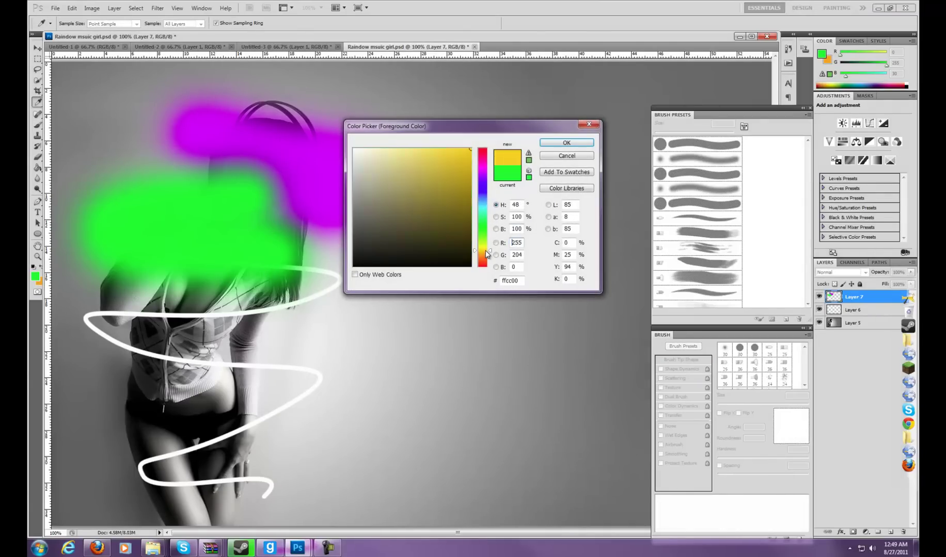
left_click(566, 142)
mouse_move(309, 269)
left_mouse_down()
mouse_move(289, 302)
mouse_move(110, 315)
mouse_move(90, 325)
left_mouse_up()
- Paint a red band across her waist and a magenta band across the lower left
left_click(35, 276)
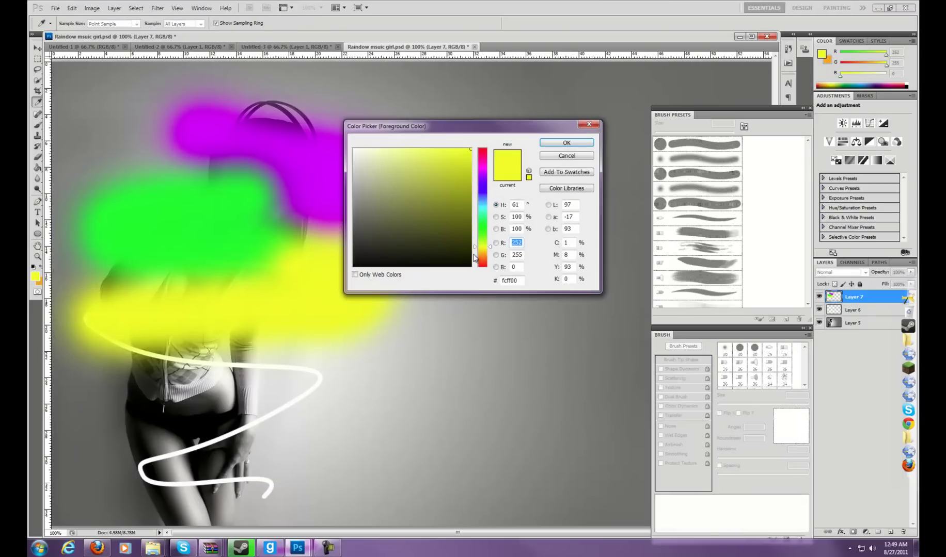
left_click(488, 266)
mouse_move(489, 269)
left_mouse_down()
mouse_move(491, 261)
mouse_move(490, 269)
left_mouse_up()
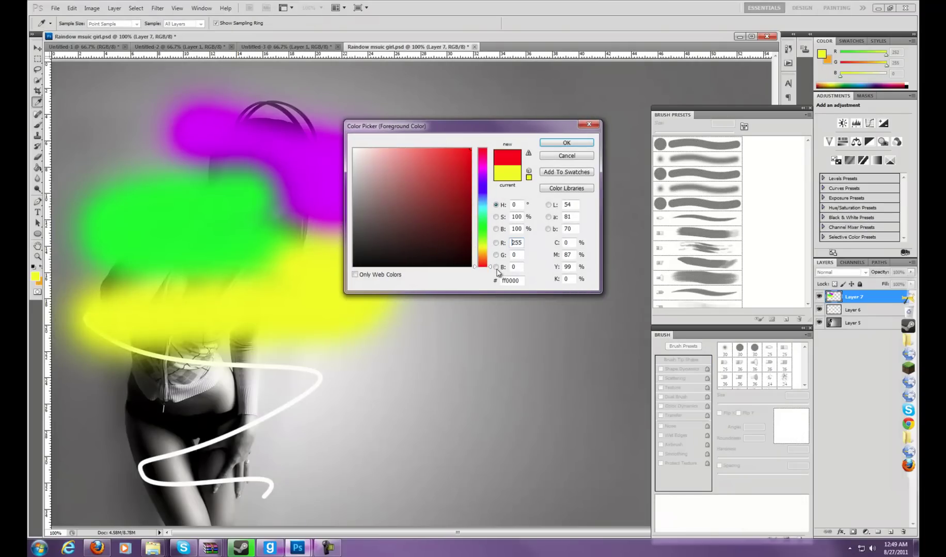
left_click(566, 142)
mouse_move(129, 341)
left_mouse_down()
mouse_move(317, 362)
mouse_move(238, 444)
left_mouse_up()
left_click(35, 278)
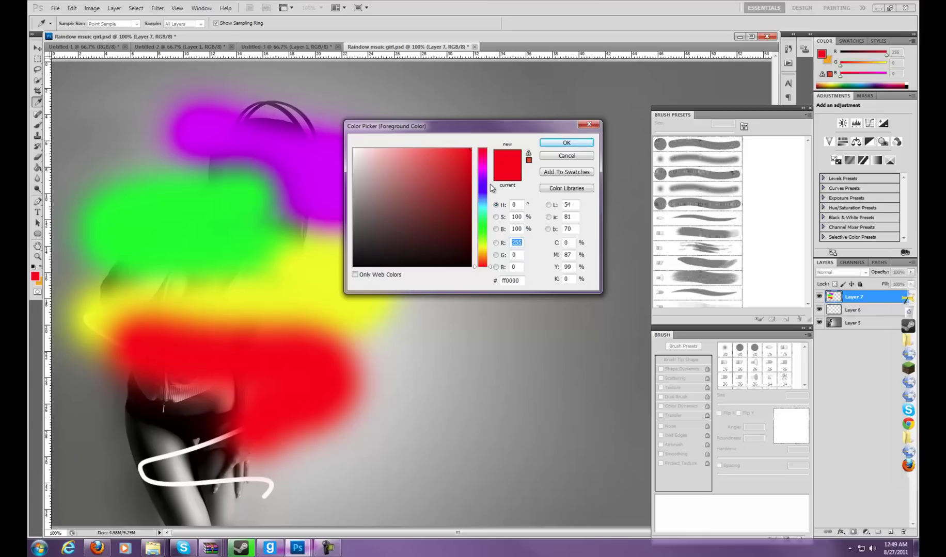
left_click_drag(490, 185, 487, 174)
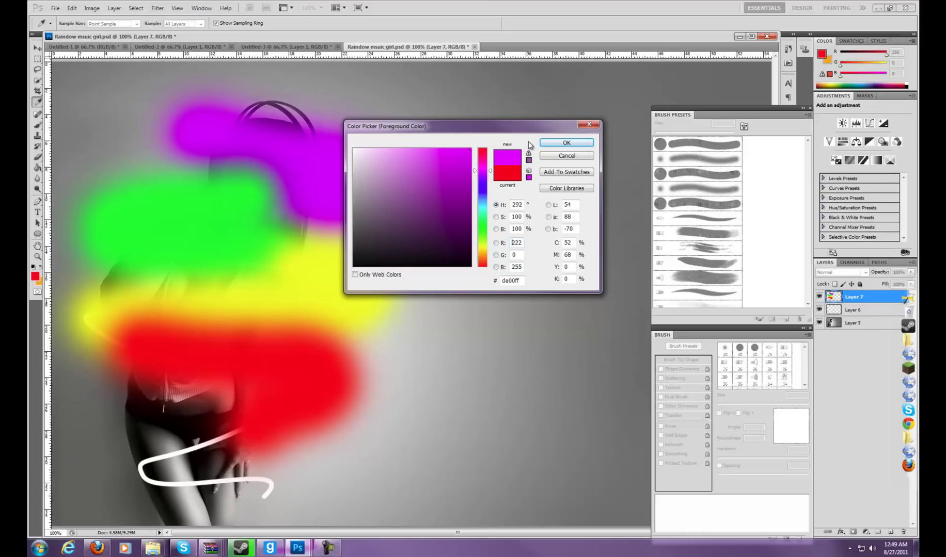
left_click(552, 144)
left_click(552, 144)
mouse_move(248, 428)
left_mouse_down()
mouse_move(134, 480)
mouse_move(272, 471)
mouse_move(263, 534)
left_mouse_up()
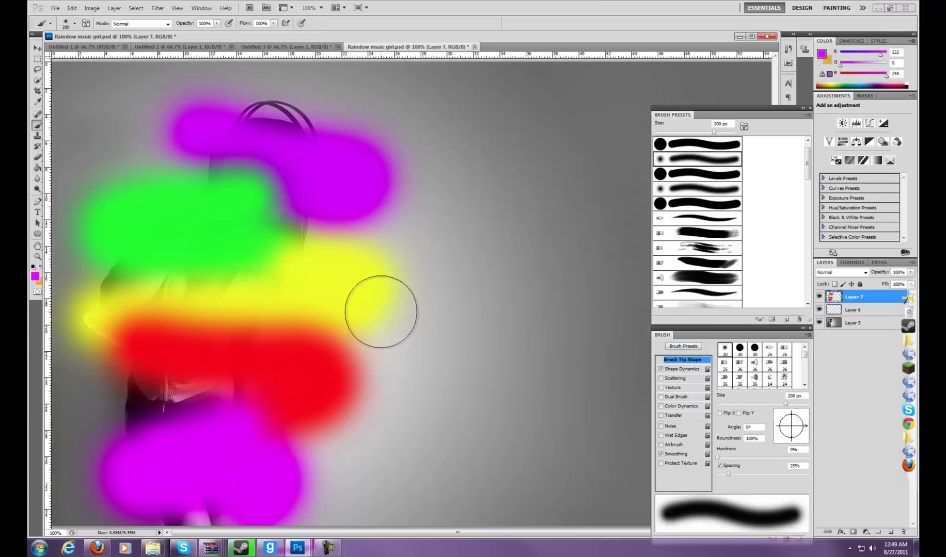
mouse_move(853, 301)
left_mouse_down()
mouse_move(845, 313)
mouse_move(861, 307)
left_mouse_up()
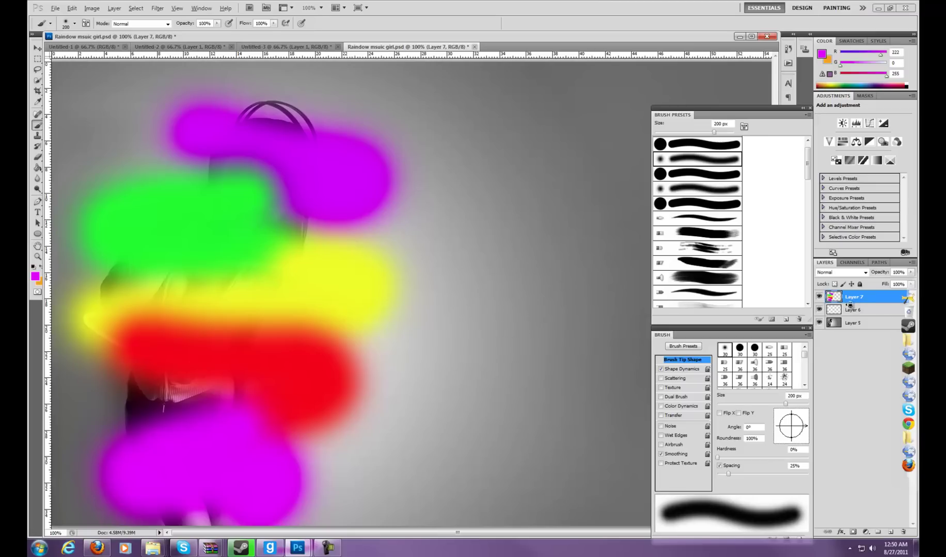
- Clip Layer 7 to Layer 6 so the colour bands show only on the spiral line
left_click(846, 304, "alt")
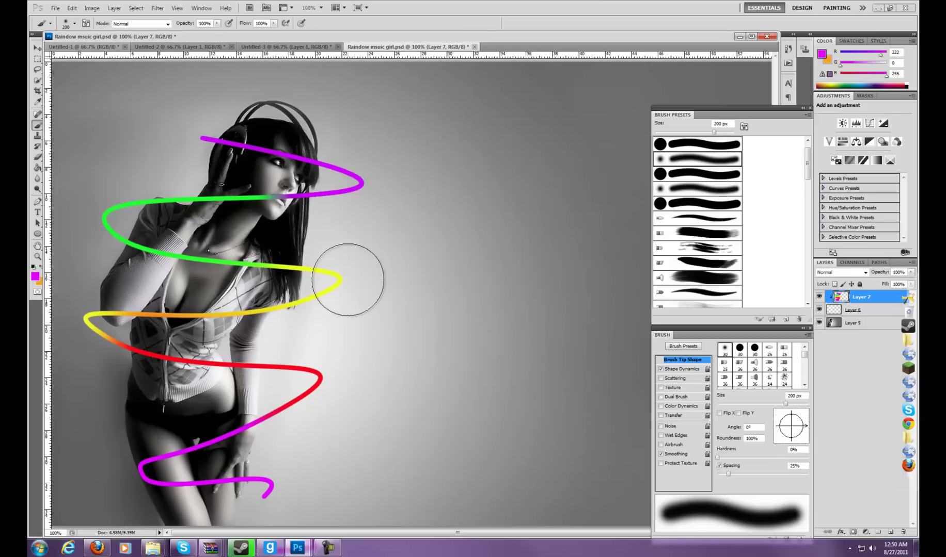
left_click(833, 310)
right_click(833, 312)
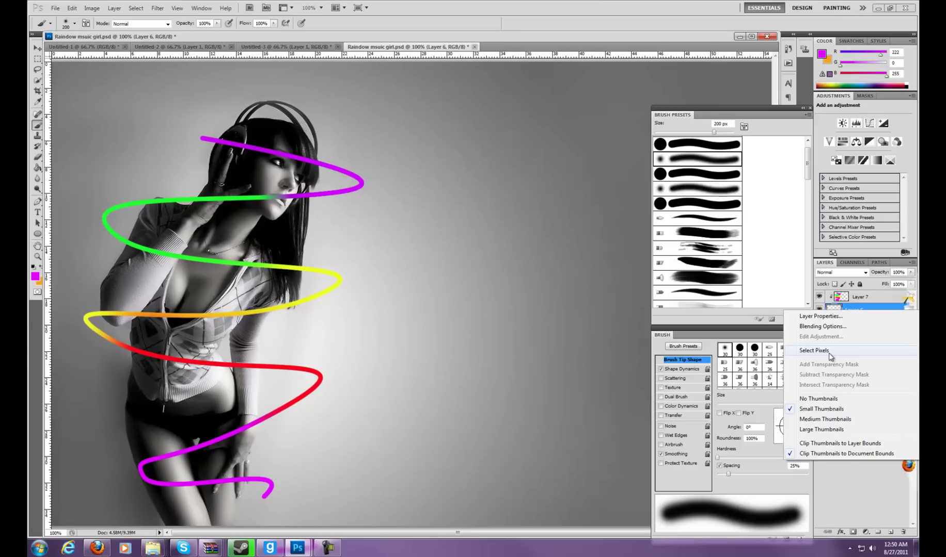
- Give Layer 6 a white Outer Glow at 100% opacity and 20 px size
left_click(822, 326)
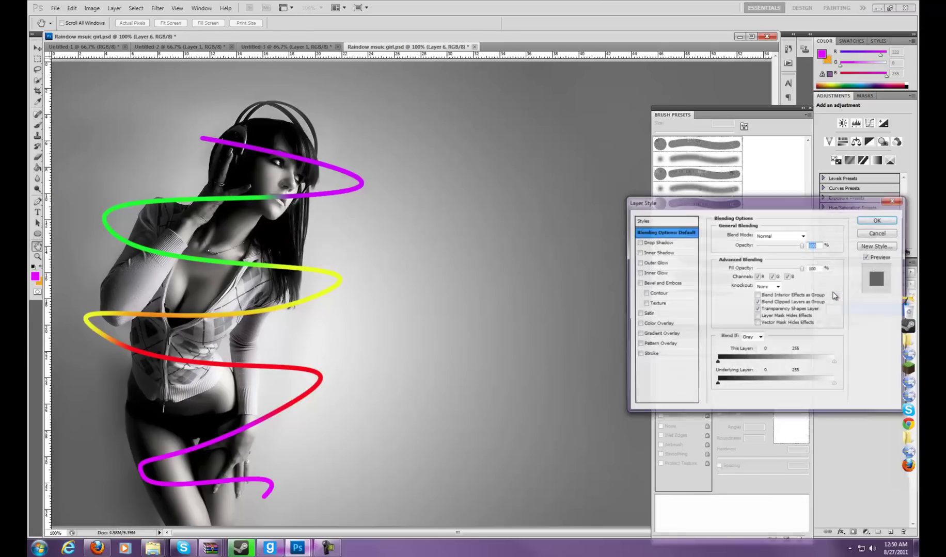
left_click(639, 263)
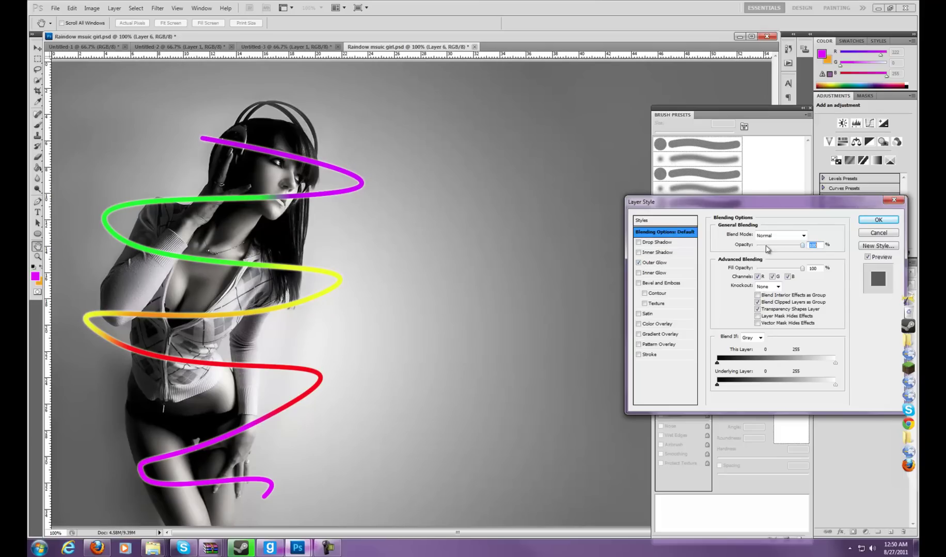
left_click(664, 263)
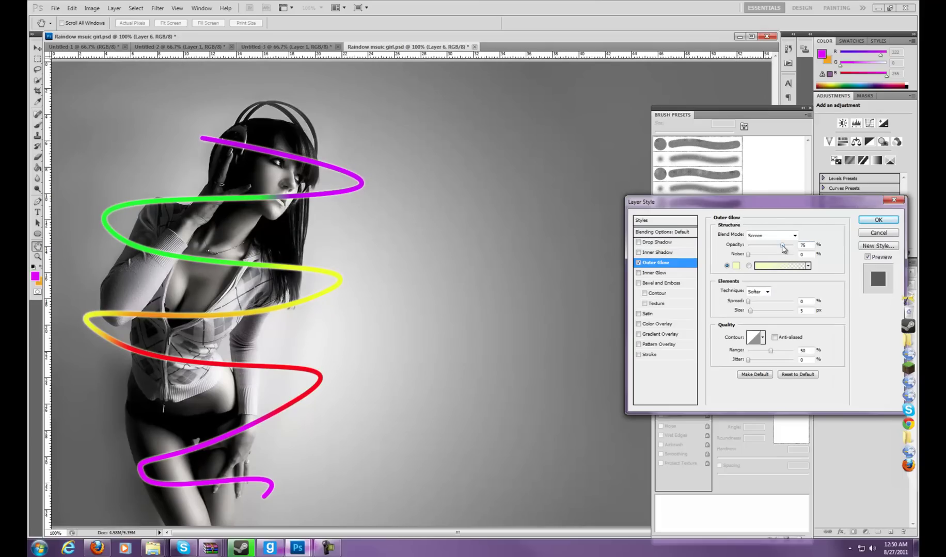
left_click_drag(783, 246, 805, 246)
left_click(737, 266)
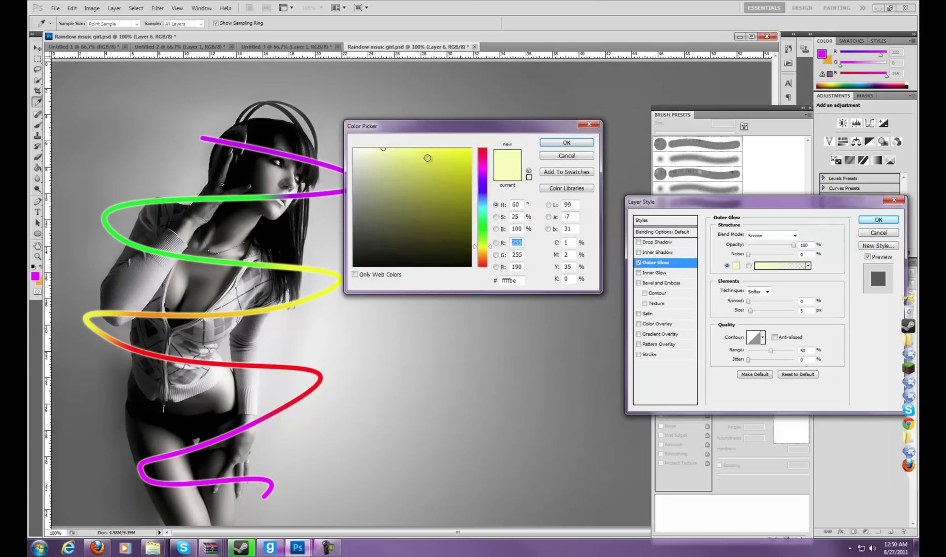
left_click(380, 153)
left_click(554, 143)
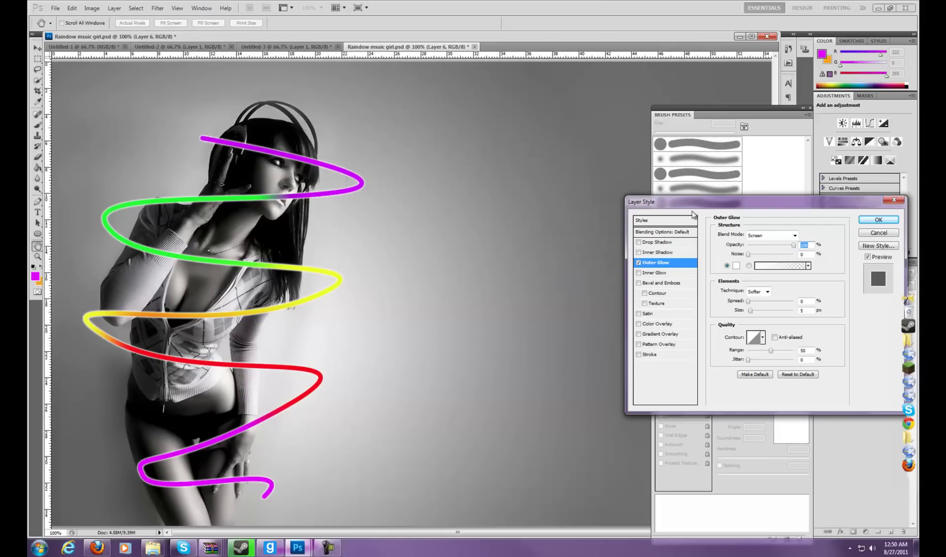
left_click(750, 312)
left_click_drag(751, 313, 755, 312)
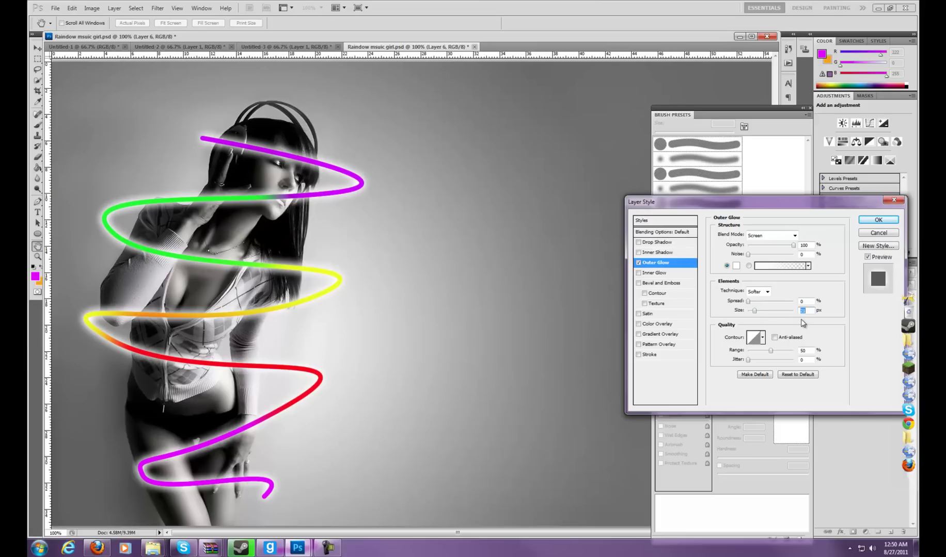
key("BackSpace")
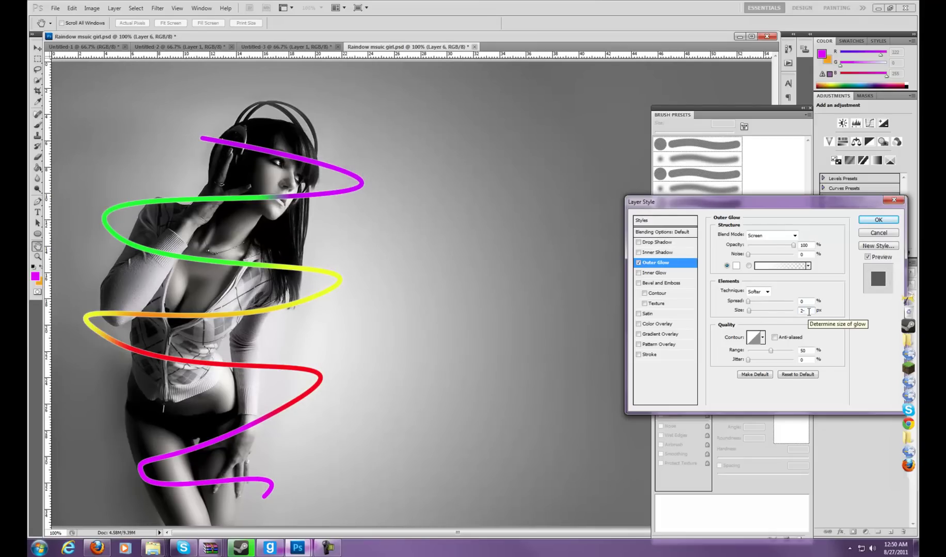
type("0")
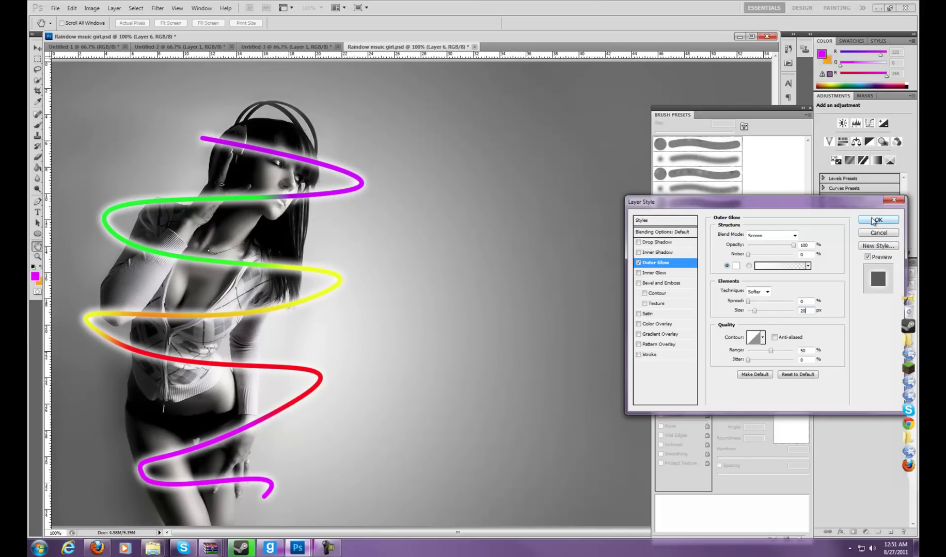
- Add a 1 px white Stroke to the spiral and apply the layer style
left_click(639, 356)
left_click(656, 357)
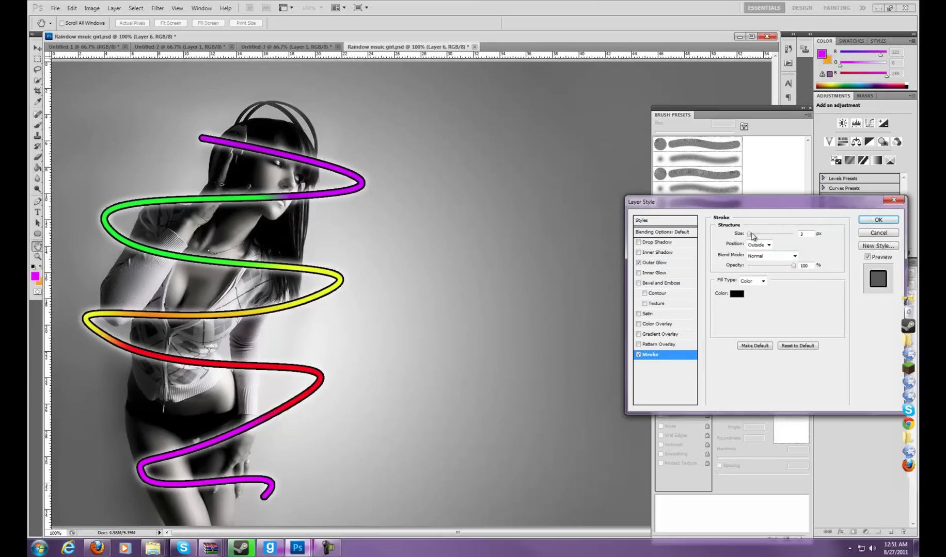
left_click_drag(752, 236, 747, 236)
double_click(803, 266)
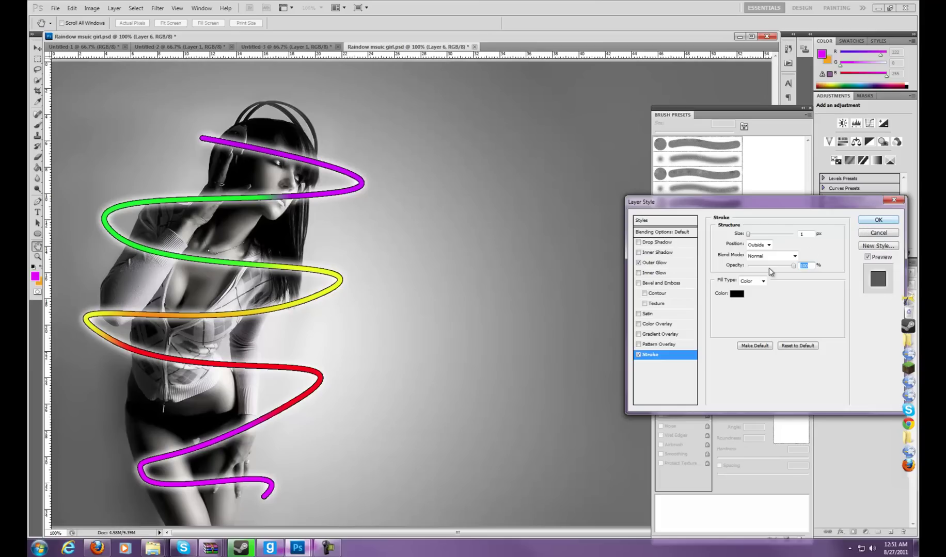
left_click(737, 294)
left_click(266, 137)
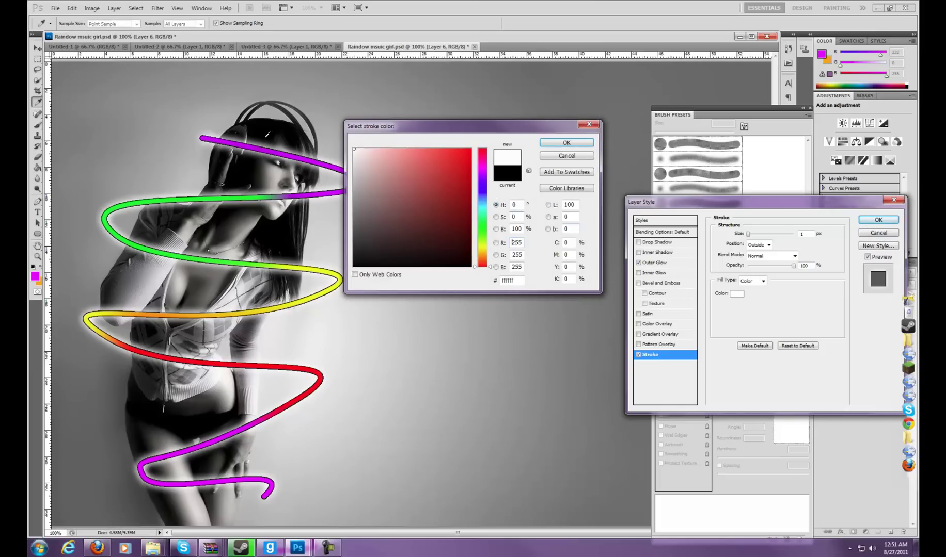
left_click(574, 145)
left_click(878, 220)
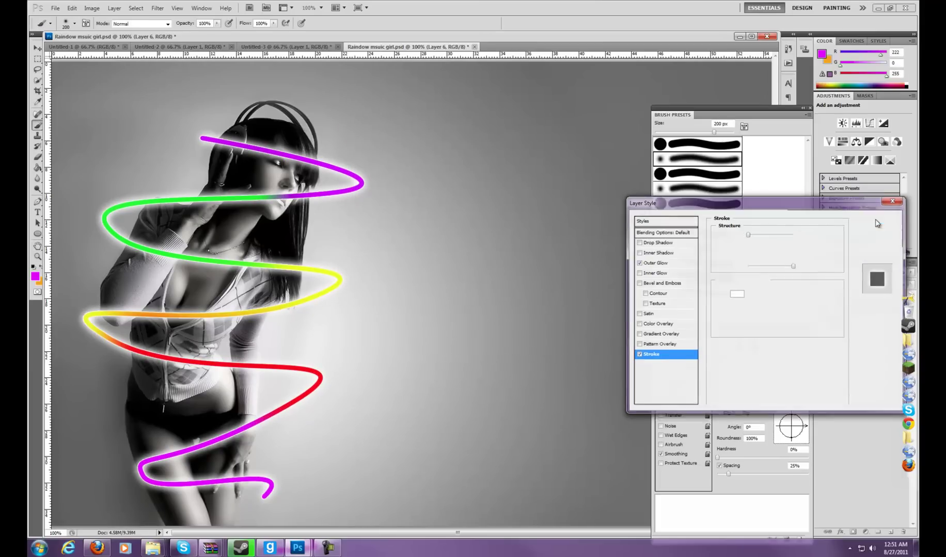
- Erase the spiral where it crosses her face, her hand and her side, undoing one stray erase
left_click(37, 157)
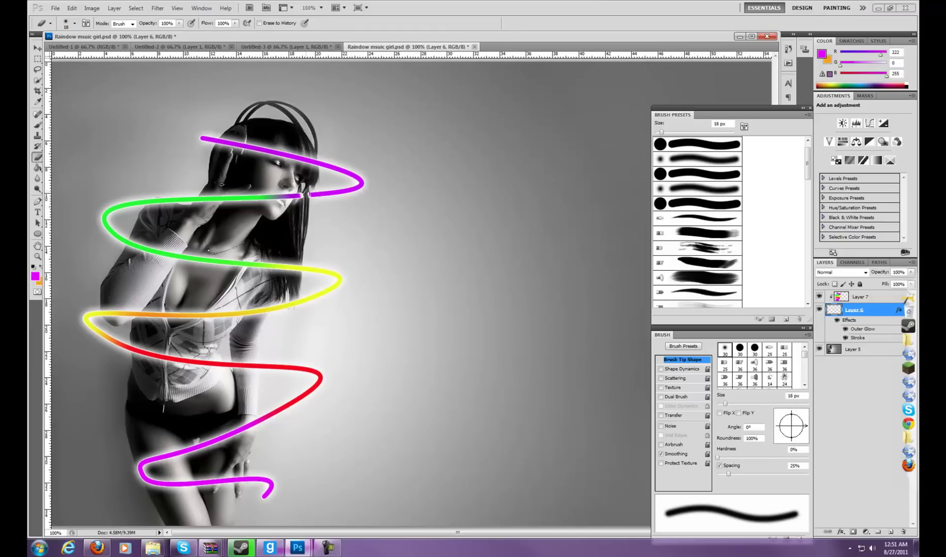
left_click_drag(306, 194, 252, 198)
left_click(202, 198)
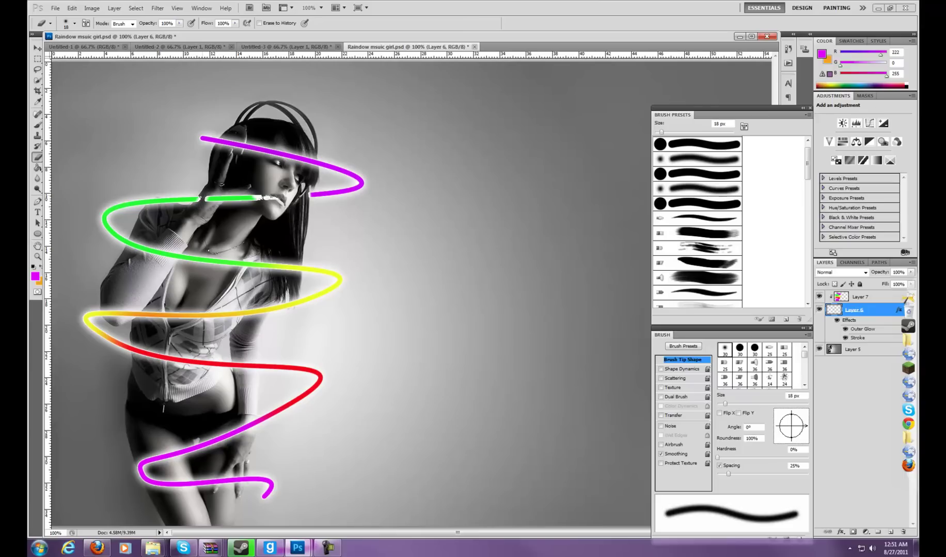
mouse_move(214, 197)
left_mouse_down()
mouse_move(238, 196)
mouse_move(220, 201)
mouse_move(241, 199)
mouse_move(232, 211)
mouse_move(222, 210)
mouse_move(274, 196)
mouse_move(264, 193)
left_mouse_up()
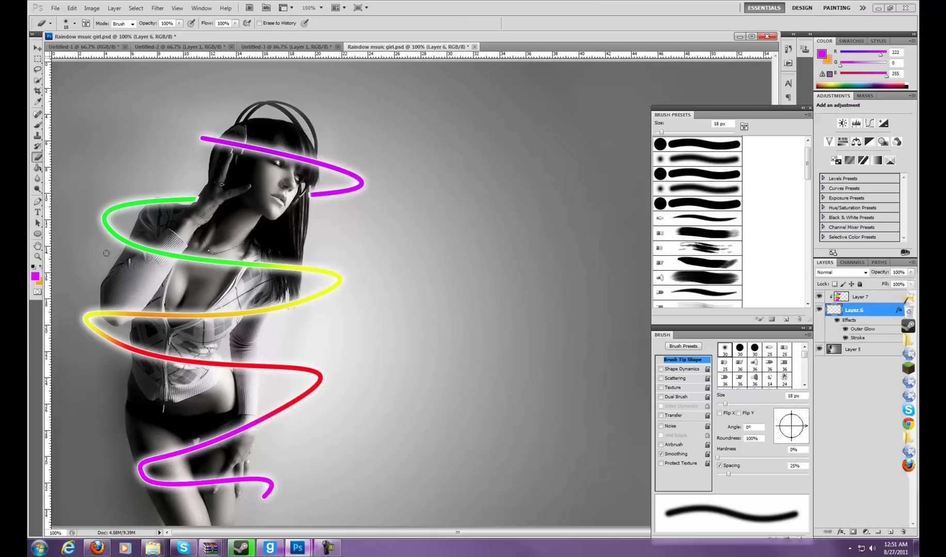
left_click_drag(139, 240, 130, 242)
key("ctrl+z")
mouse_move(277, 305)
left_mouse_down()
mouse_move(264, 319)
mouse_move(269, 304)
mouse_move(264, 314)
mouse_move(272, 308)
mouse_move(214, 319)
mouse_move(104, 314)
mouse_move(230, 314)
mouse_move(215, 321)
mouse_move(224, 315)
mouse_move(207, 316)
mouse_move(258, 309)
left_mouse_up()
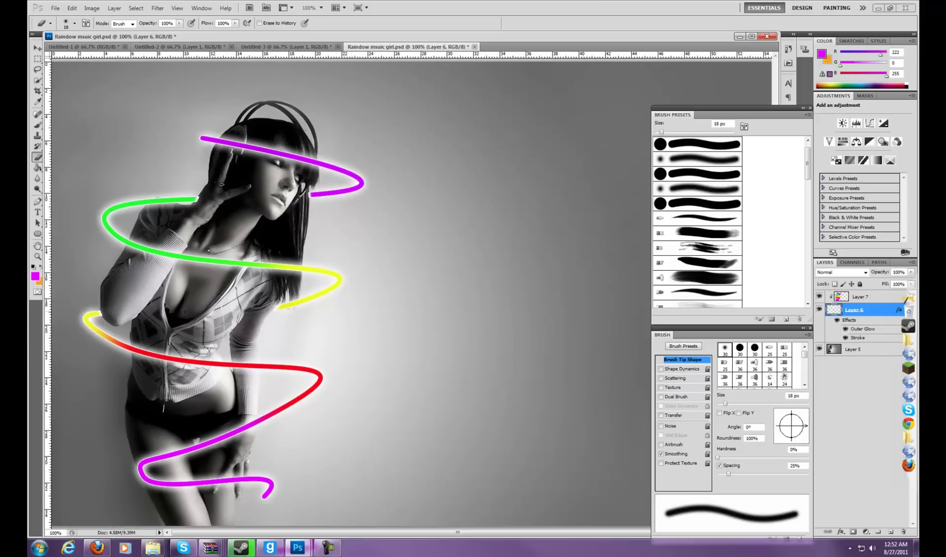
- Erase the magenta stretch of the spiral near her hip so it passes behind her
left_click(249, 425)
mouse_move(240, 429)
left_mouse_down()
mouse_move(143, 462)
mouse_move(145, 470)
mouse_move(140, 456)
mouse_move(141, 473)
mouse_move(142, 457)
mouse_move(192, 454)
mouse_move(224, 433)
mouse_move(206, 443)
left_mouse_up()
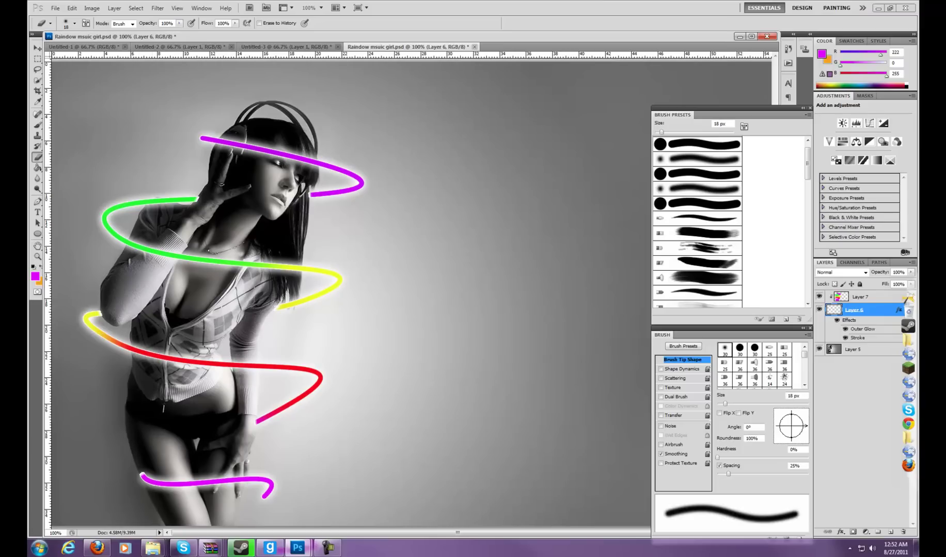
- Save As a JPEG in Pictures, correcting the misspelled file name before saving
left_click(55, 8)
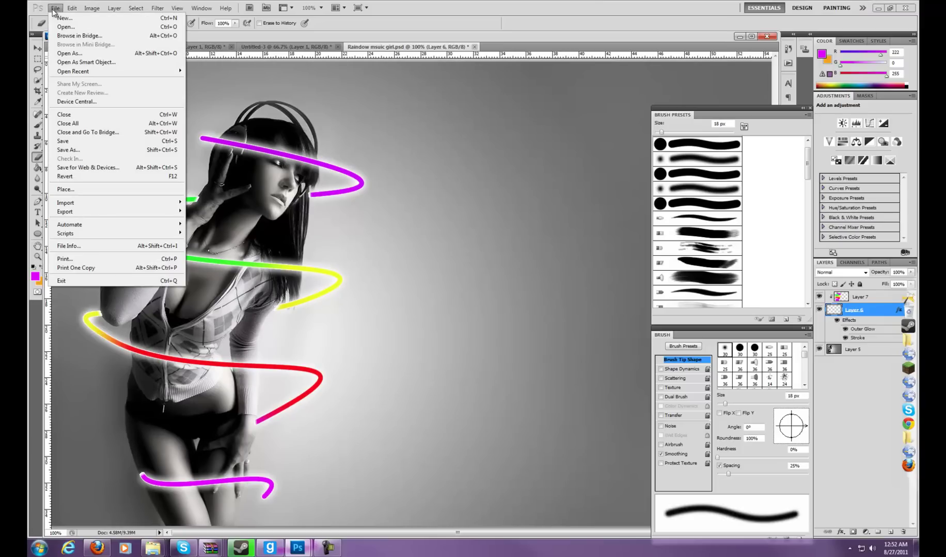
left_click(101, 150)
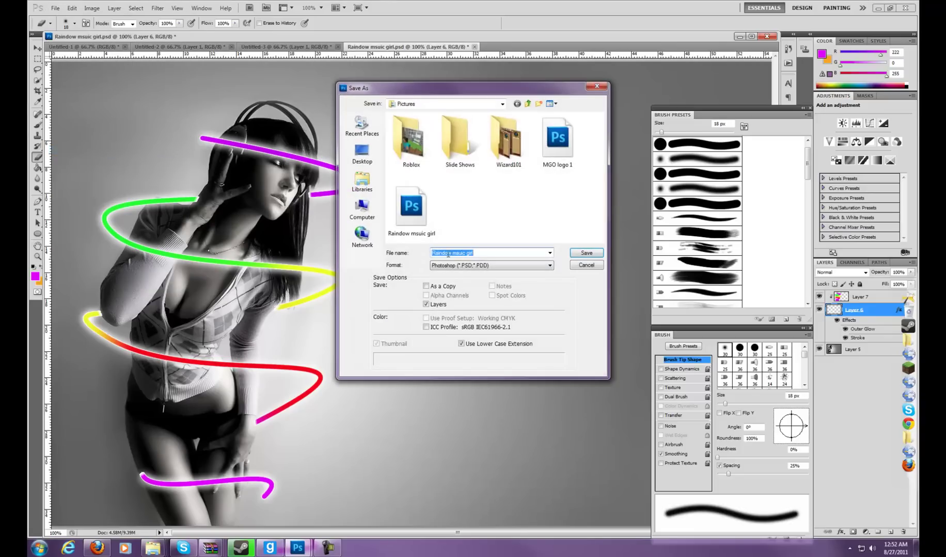
left_click(457, 266)
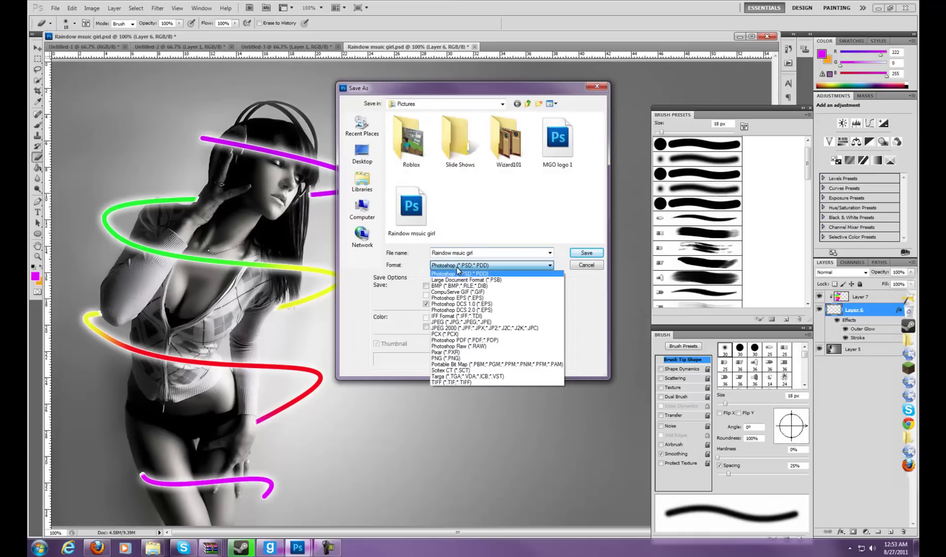
left_click(464, 323)
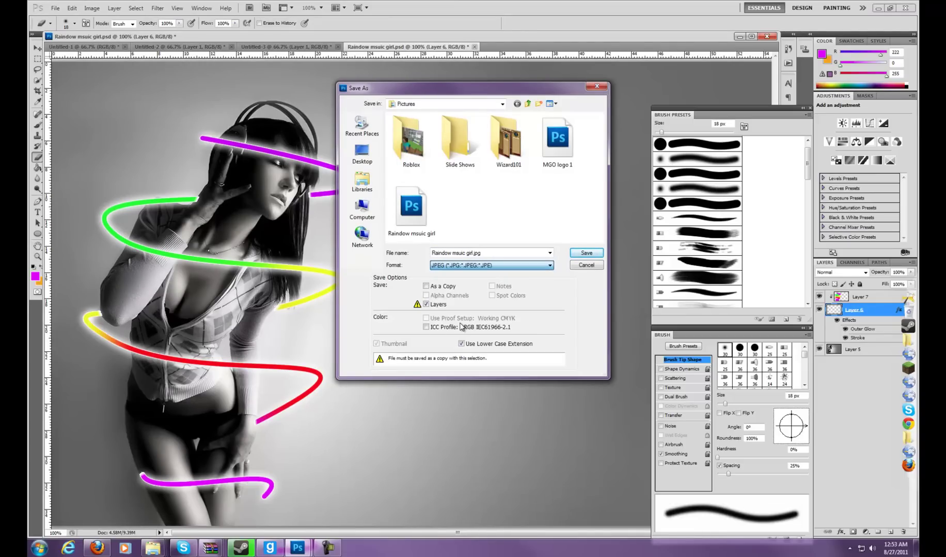
left_click(462, 254)
left_click(462, 253)
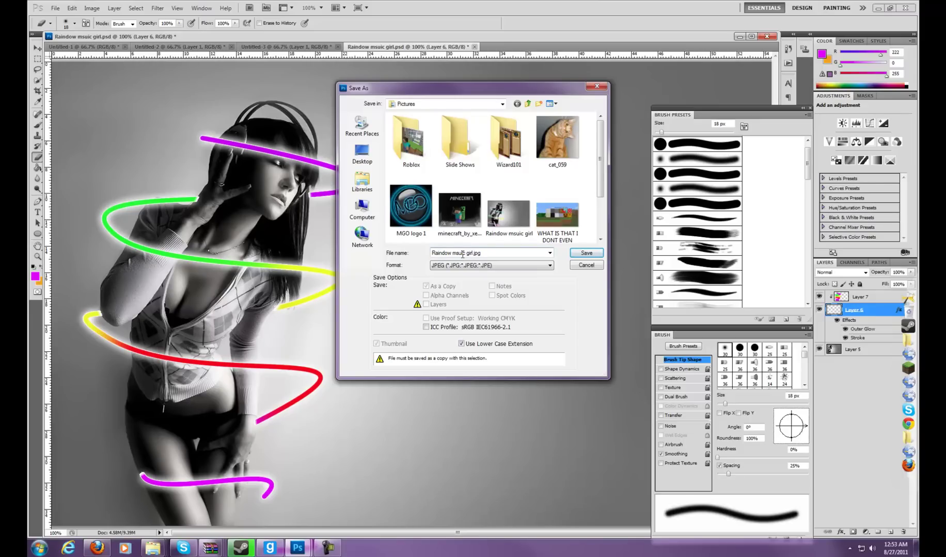
key("BackSpace")
key("BackSpace")
type("us")
key("Right")
left_click(577, 255)
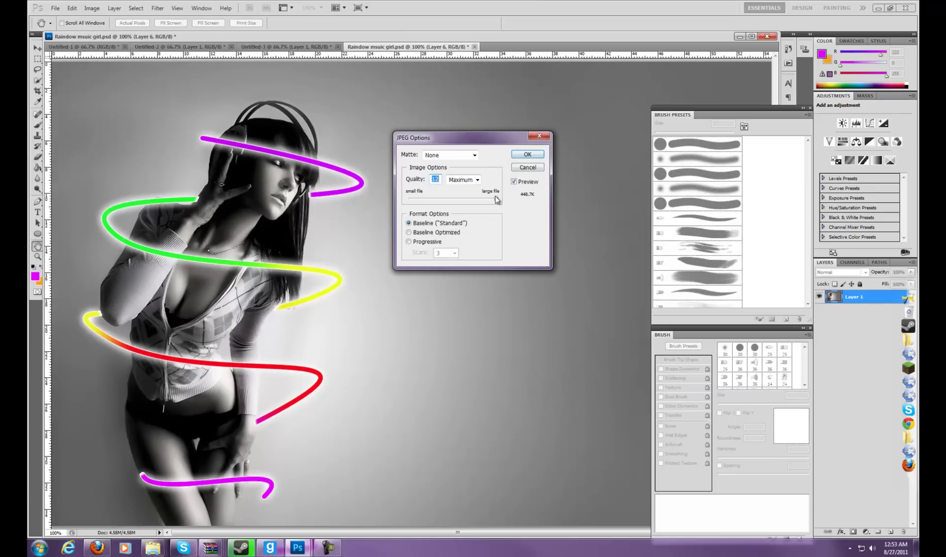
left_click(527, 155)
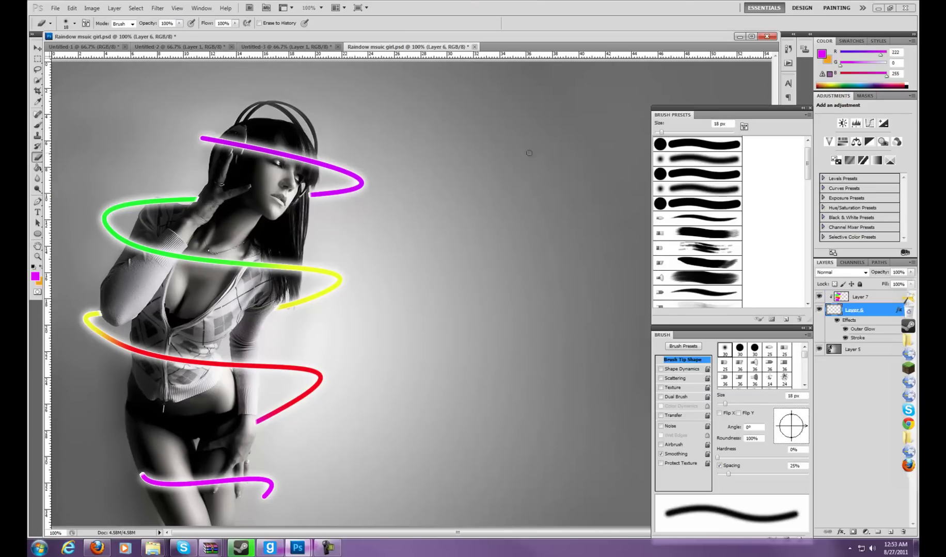